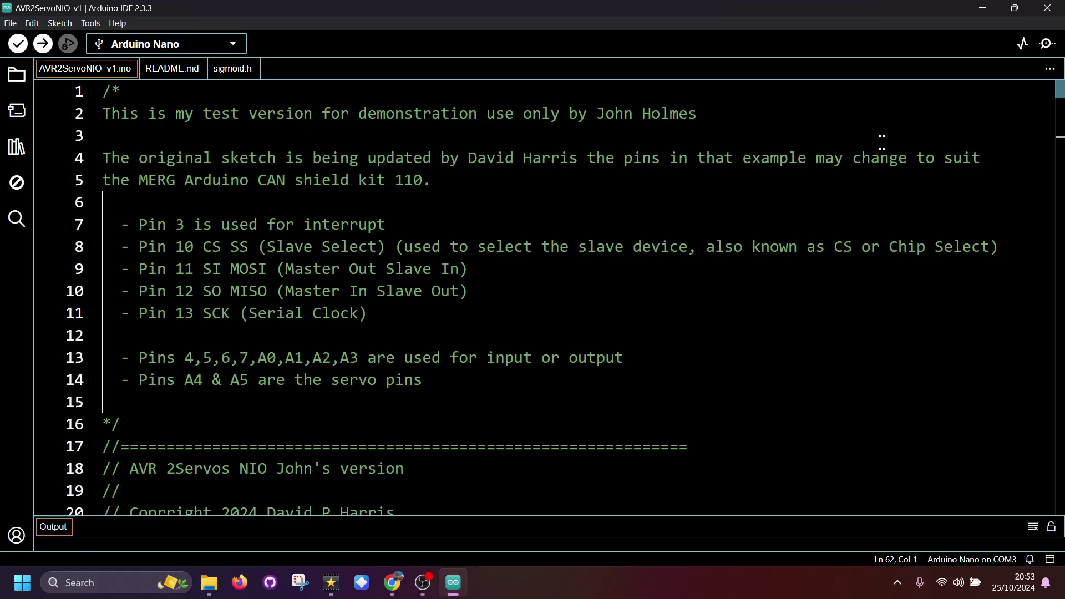
Review the sketch's pin notes and feature comments down to the NODE_ADDRESS and RESET_TO_FACTORY_DEFAULTS definitions.
scroll(661, 262, down, 4)
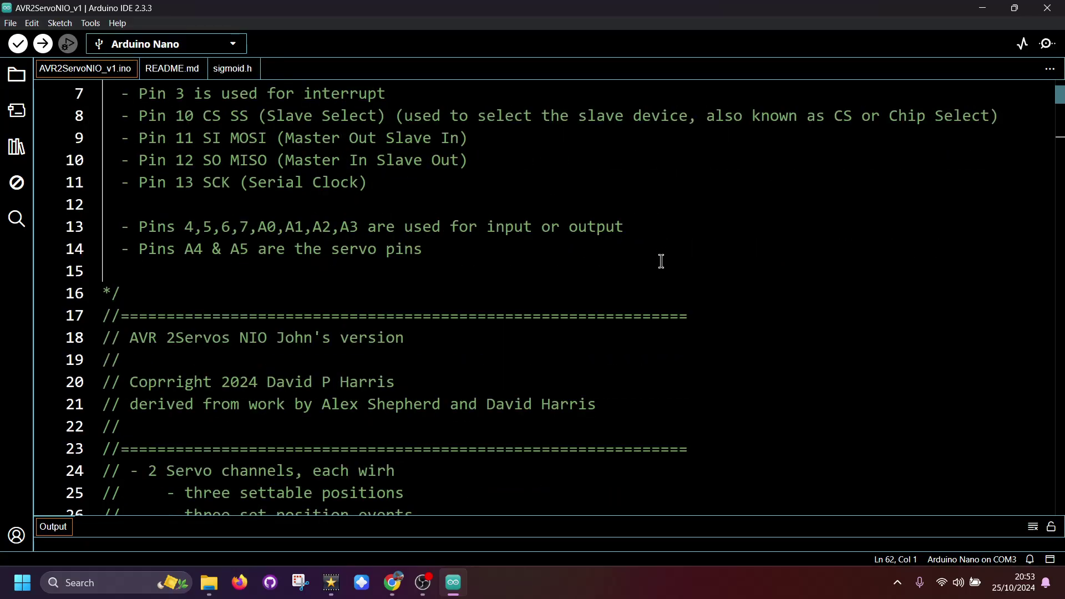
scroll(661, 262, down, 5)
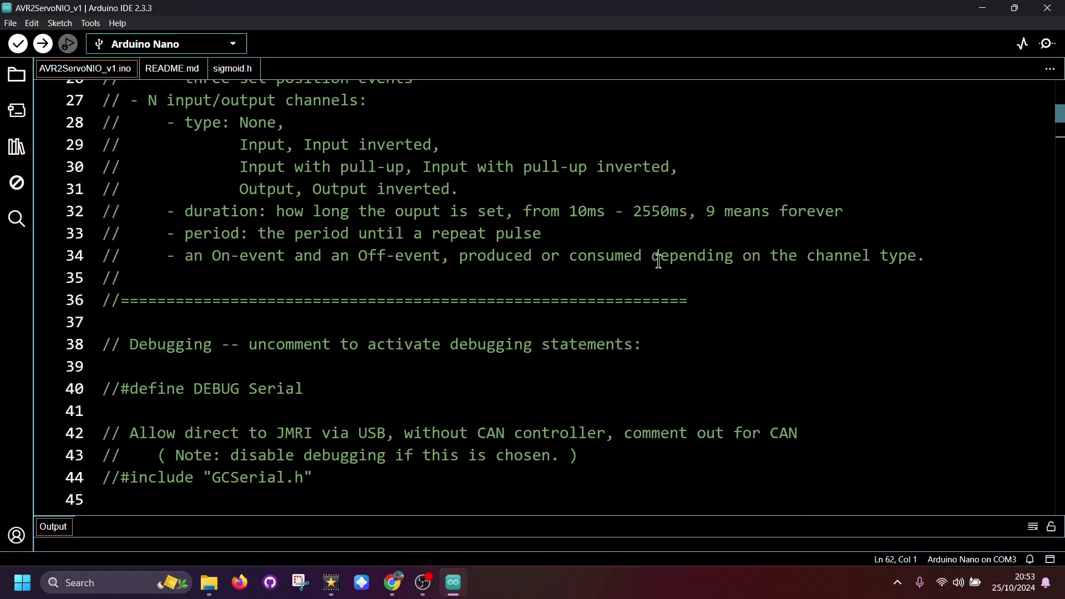
scroll(659, 261, down, 5)
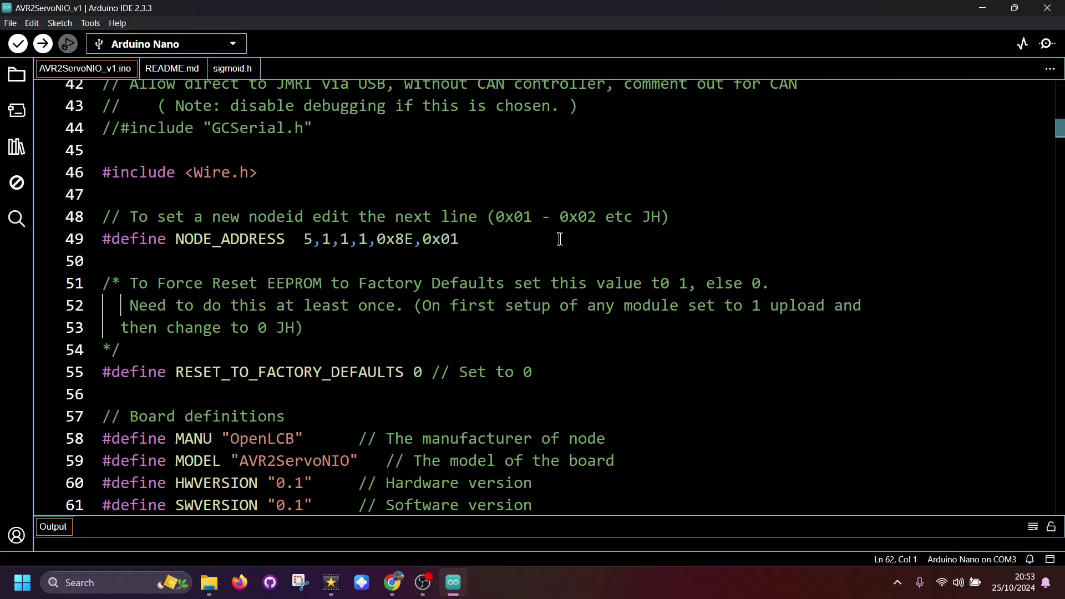
click(491, 239)
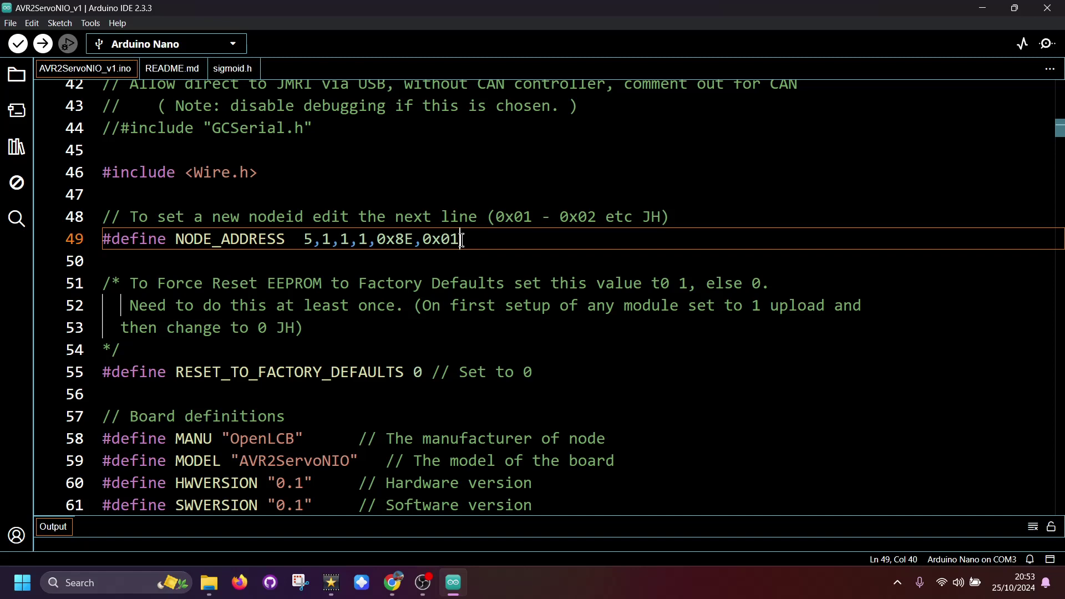
click(557, 372)
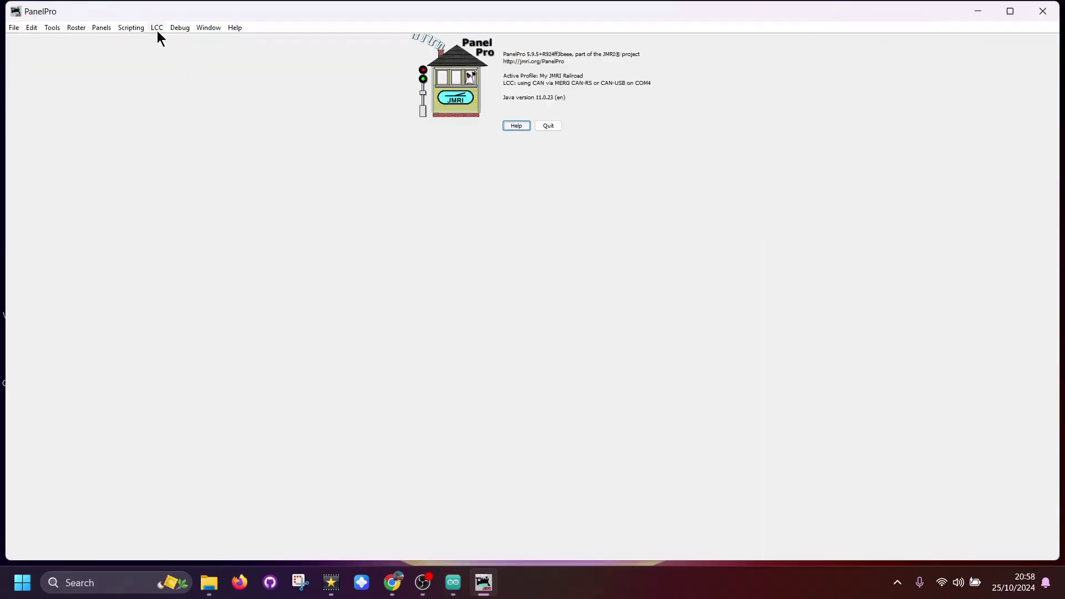
In PanelPro, open the configuration of the AVR - 2ServosNIO node from the LCC network tree and expand its Application Configuration segment.
click(157, 29)
click(181, 57)
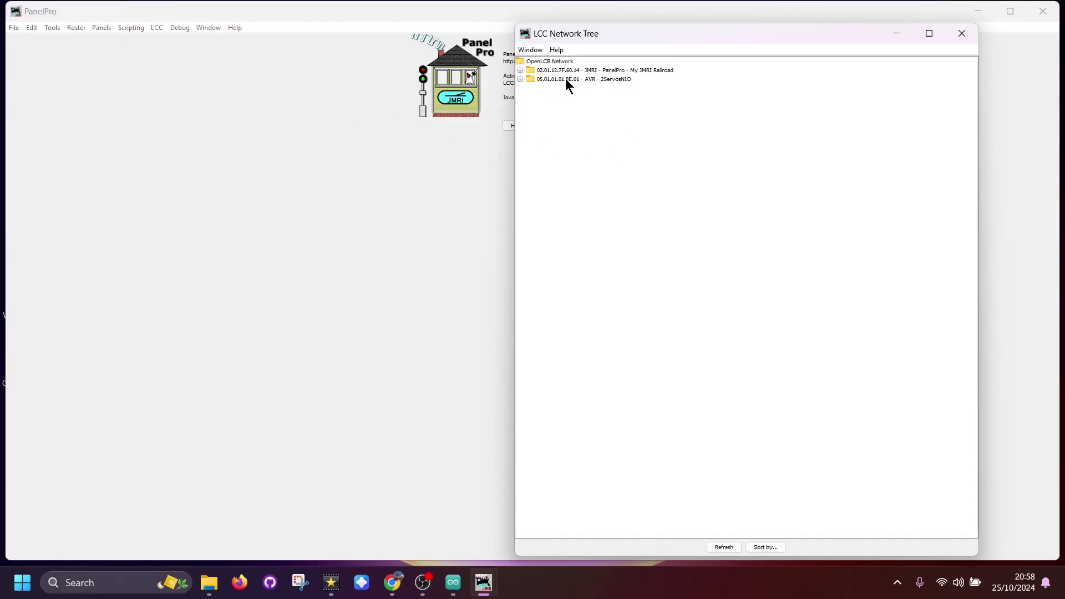
double_click(569, 81)
click(564, 89)
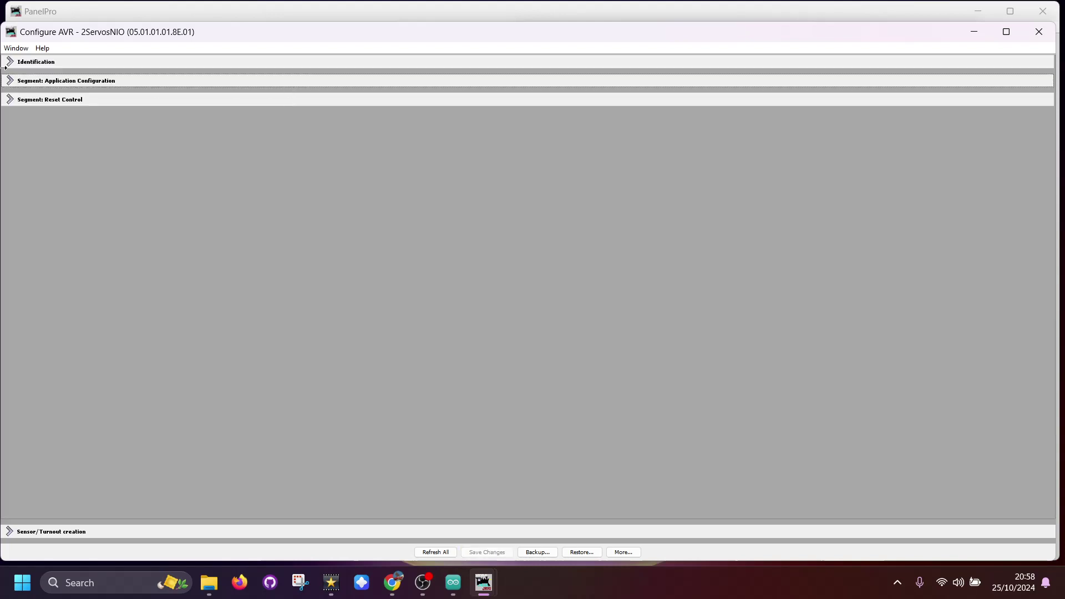
click(10, 80)
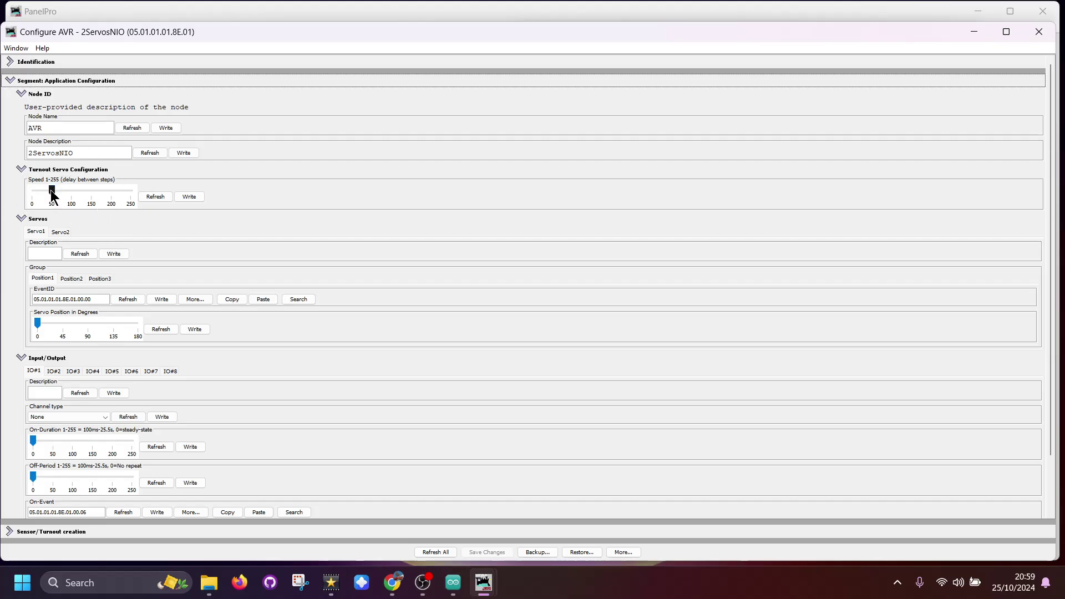
Set the turnout servo speed to about 78 and enter T1 as the description of Servo1.
drag(52, 191, 62, 188)
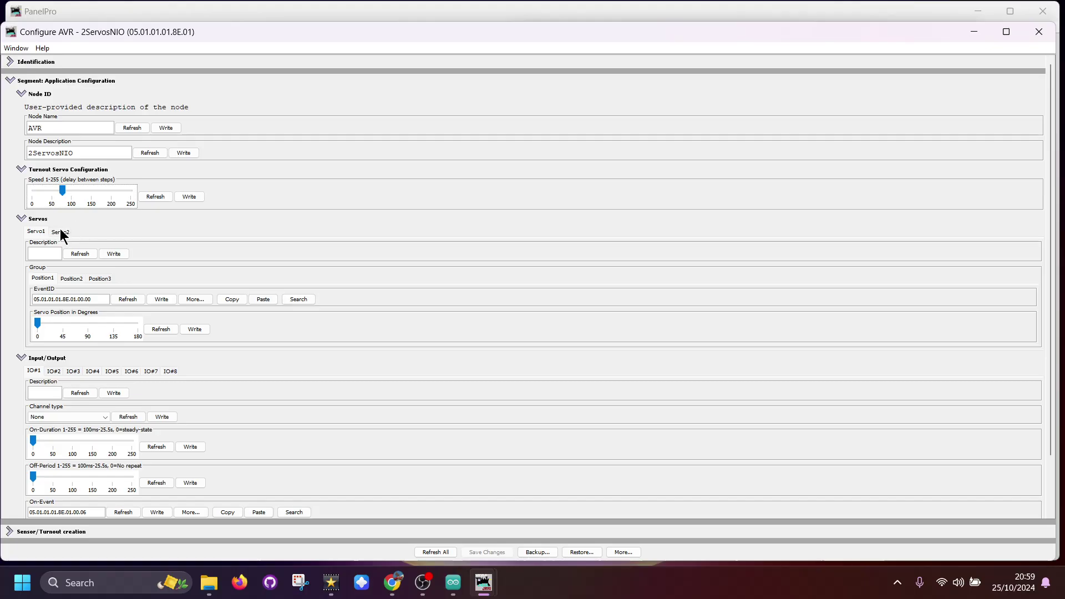
click(47, 250)
text(T1)
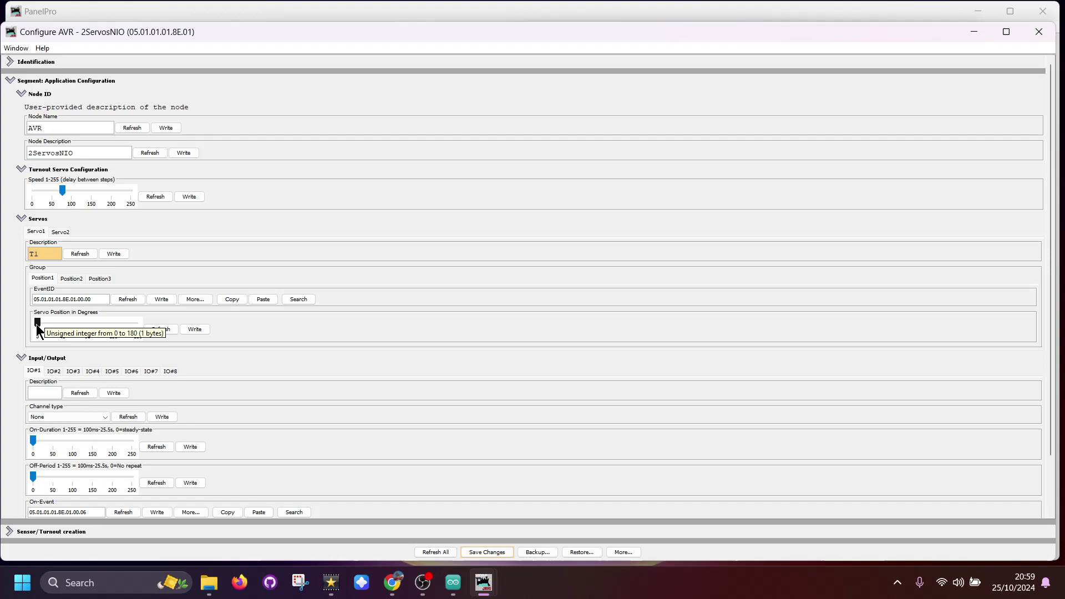
Set Servo1's Position1 to about 82 degrees and its Position3 to about 103 degrees.
click(36, 325)
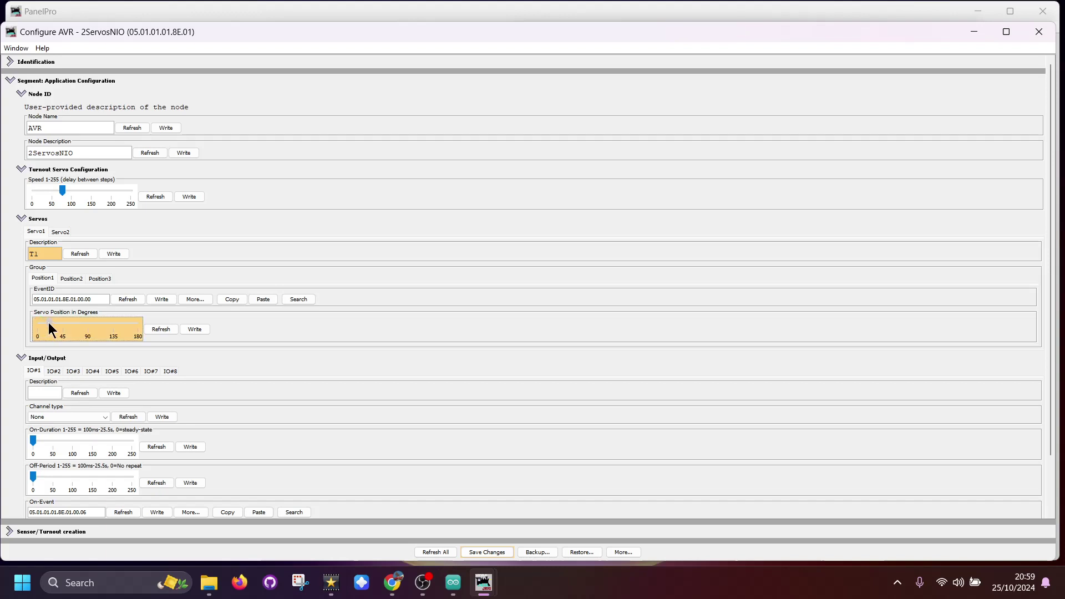
click(82, 323)
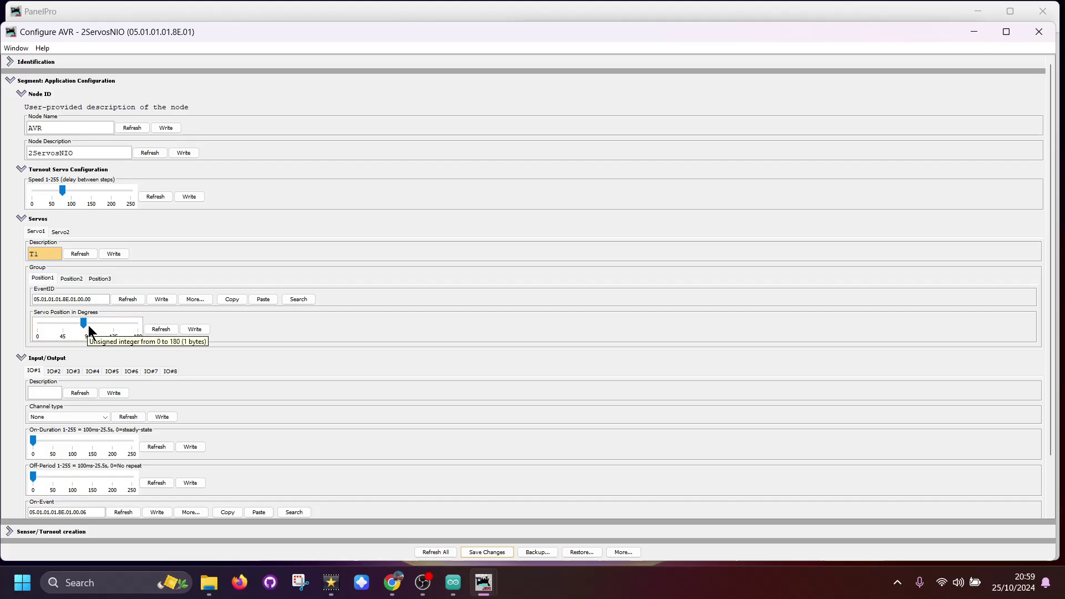
click(100, 277)
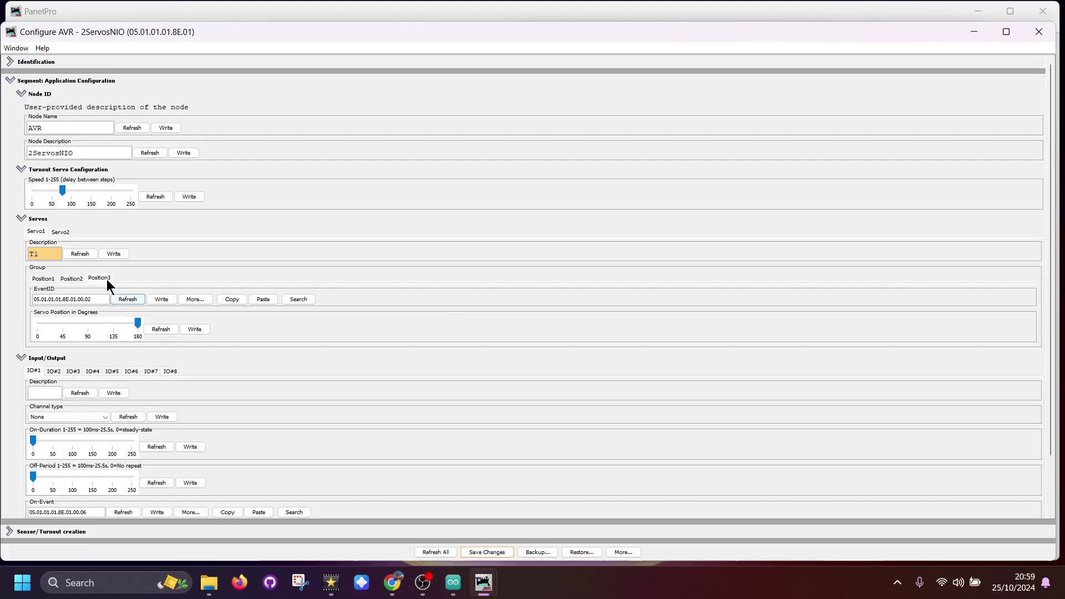
click(108, 295)
drag(138, 323, 96, 328)
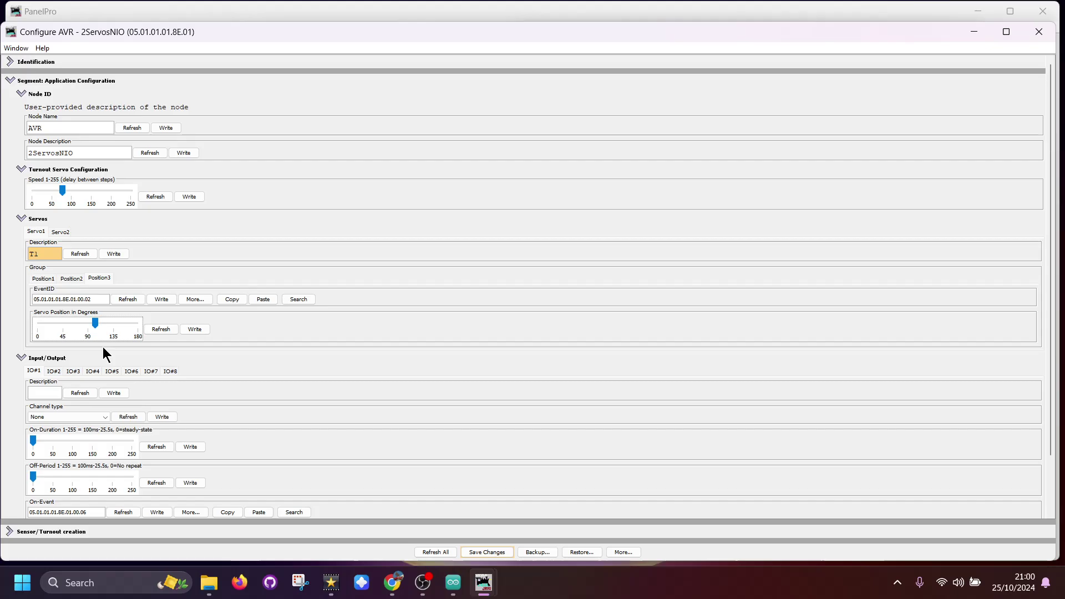
Trigger the Position1 event of Servo1 to test the servo.
click(43, 278)
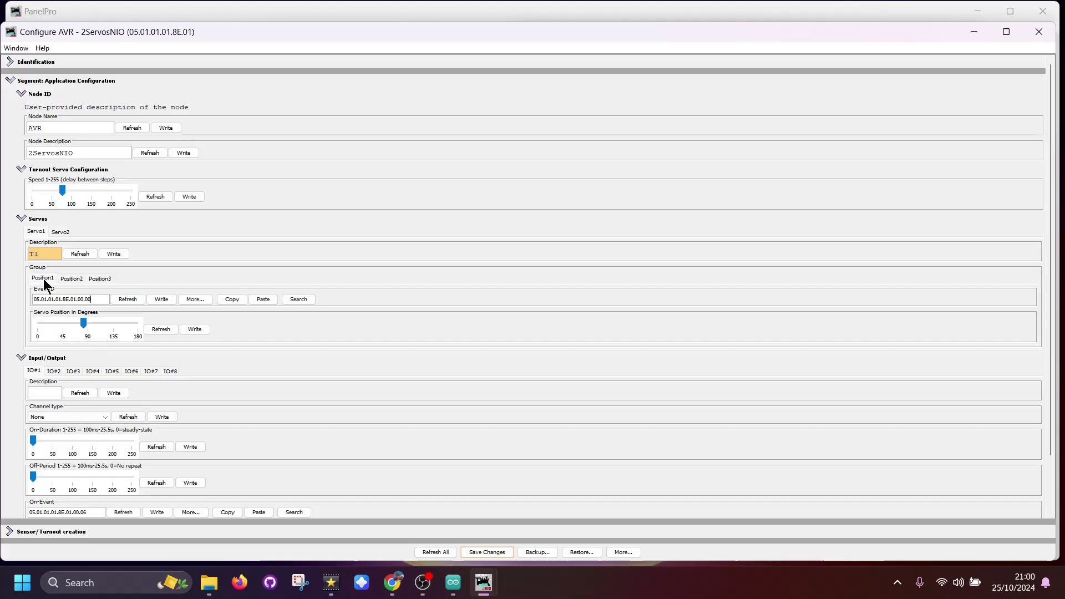
click(194, 299)
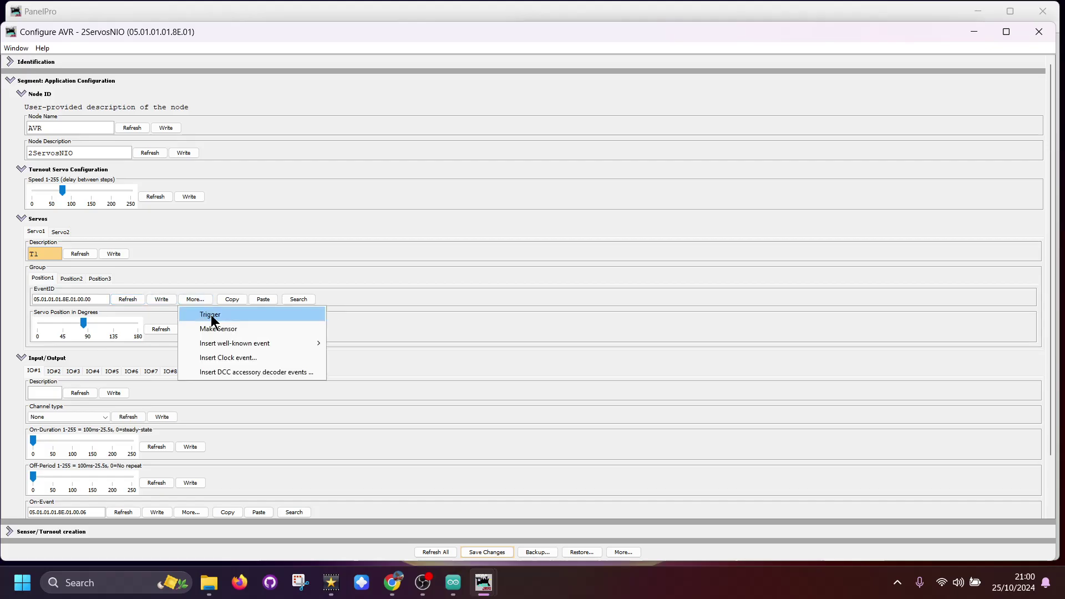
click(211, 316)
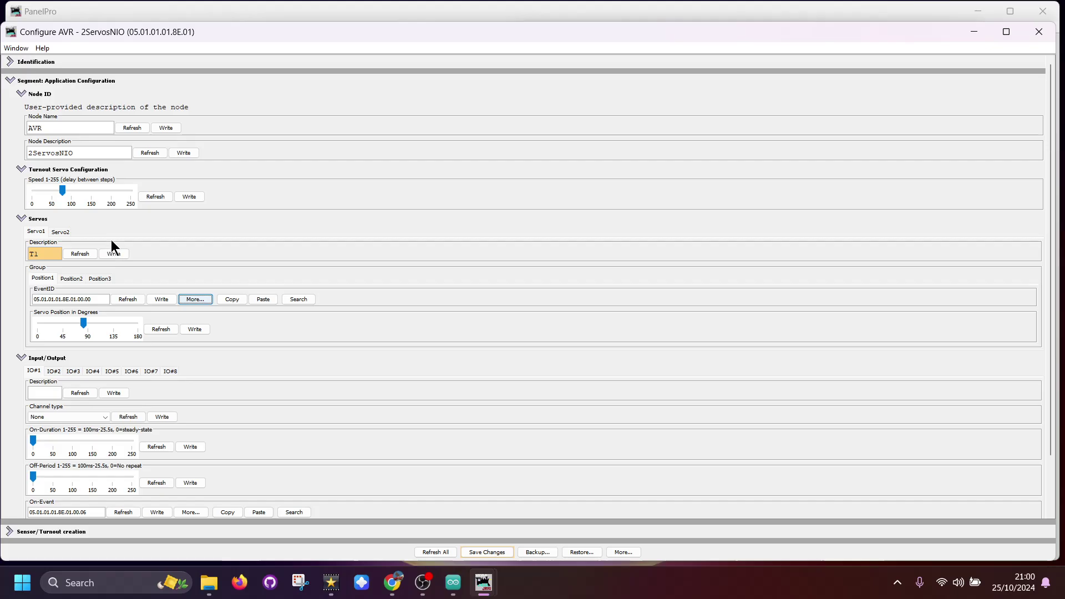
Fine-tune Servo1's Position1 by moving it back and forth and leaving it at about 77 degrees.
click(84, 324)
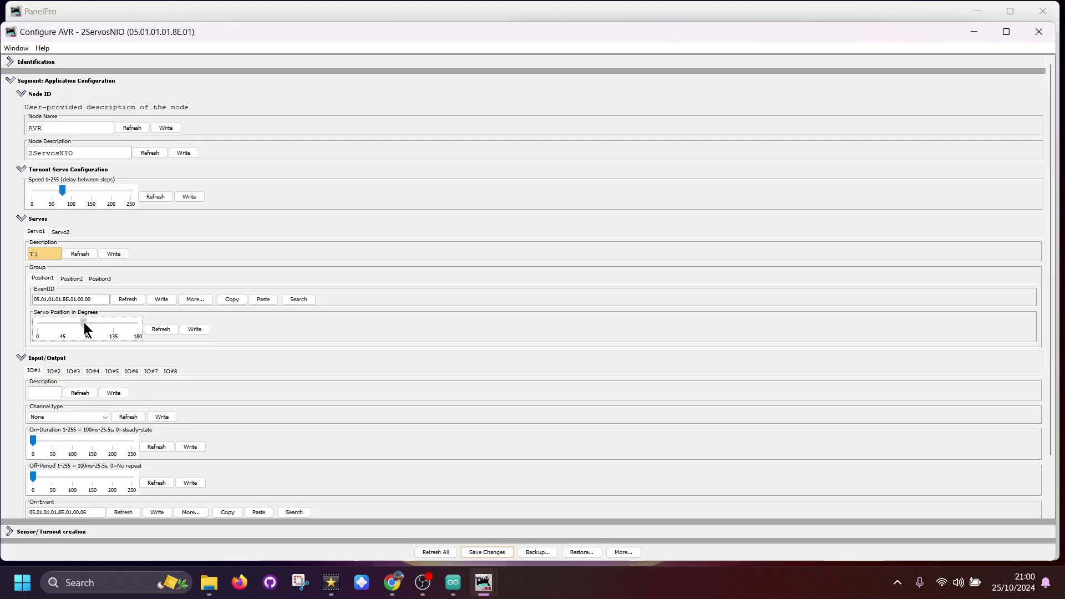
drag(84, 324, 74, 321)
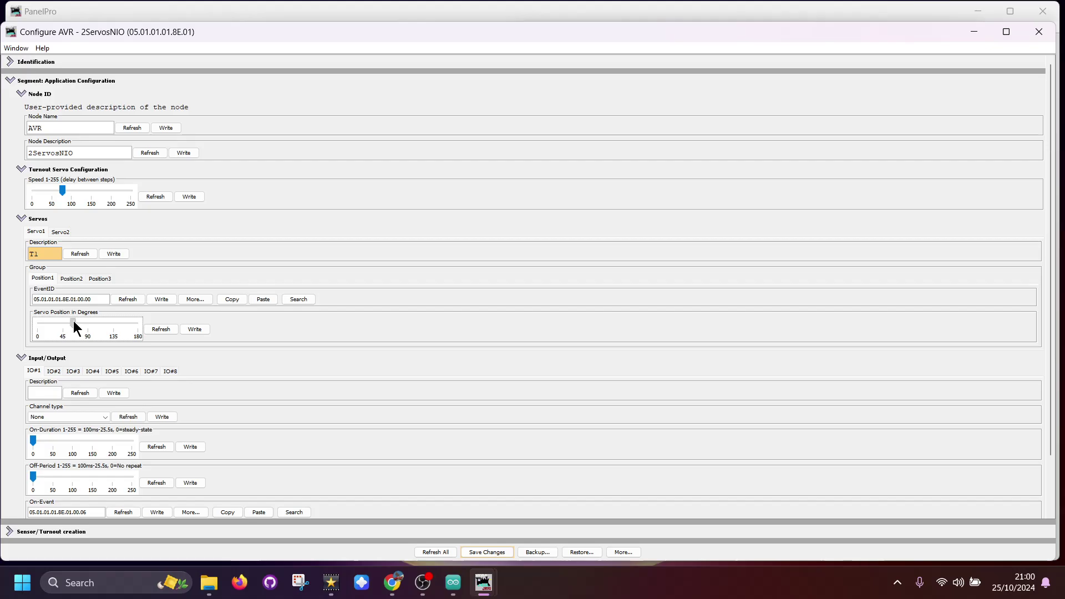
drag(74, 321, 80, 321)
click(80, 322)
Describe input/output channel IO#1 as p4 and set its channel type to Output.
click(47, 393)
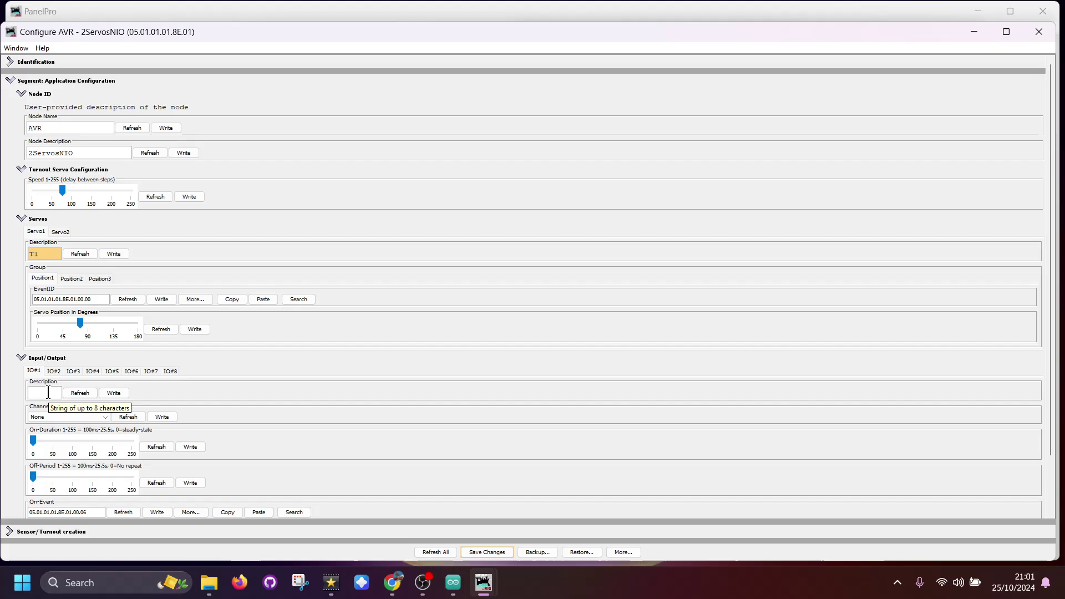
text(p4)
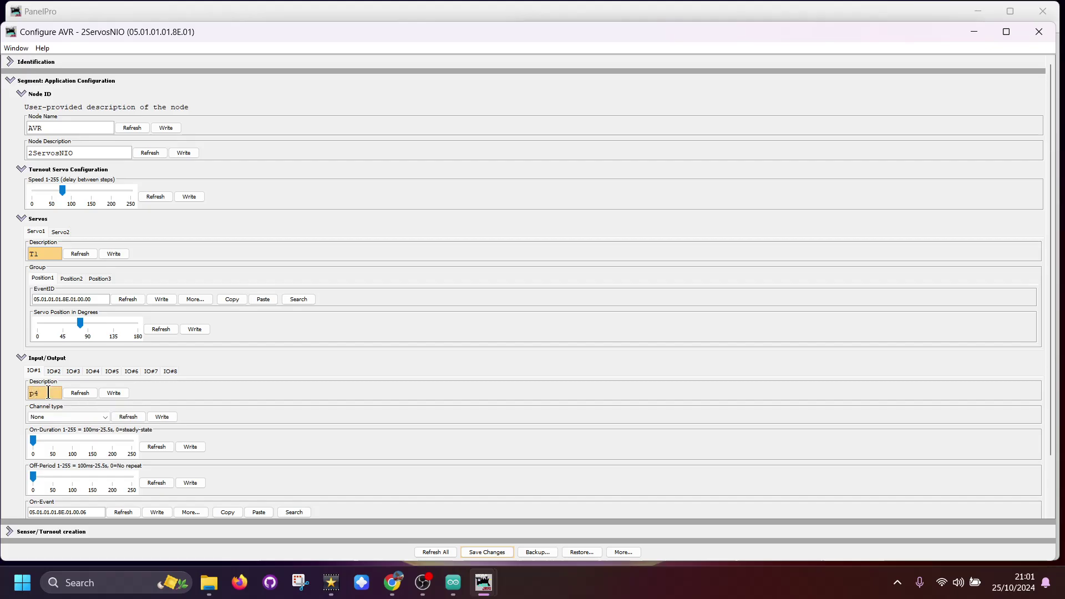
click(105, 419)
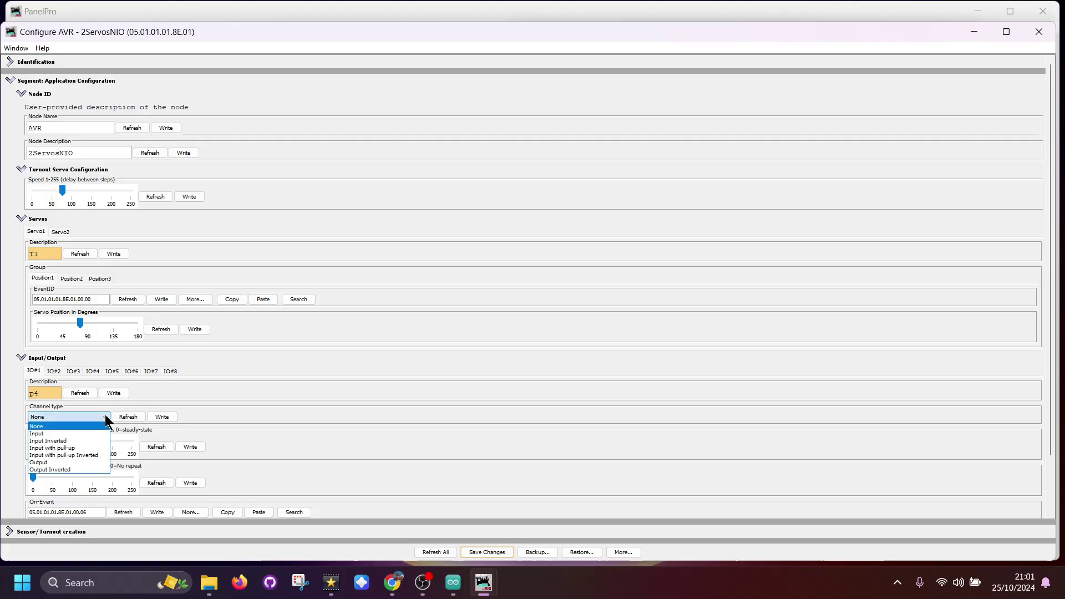
click(80, 463)
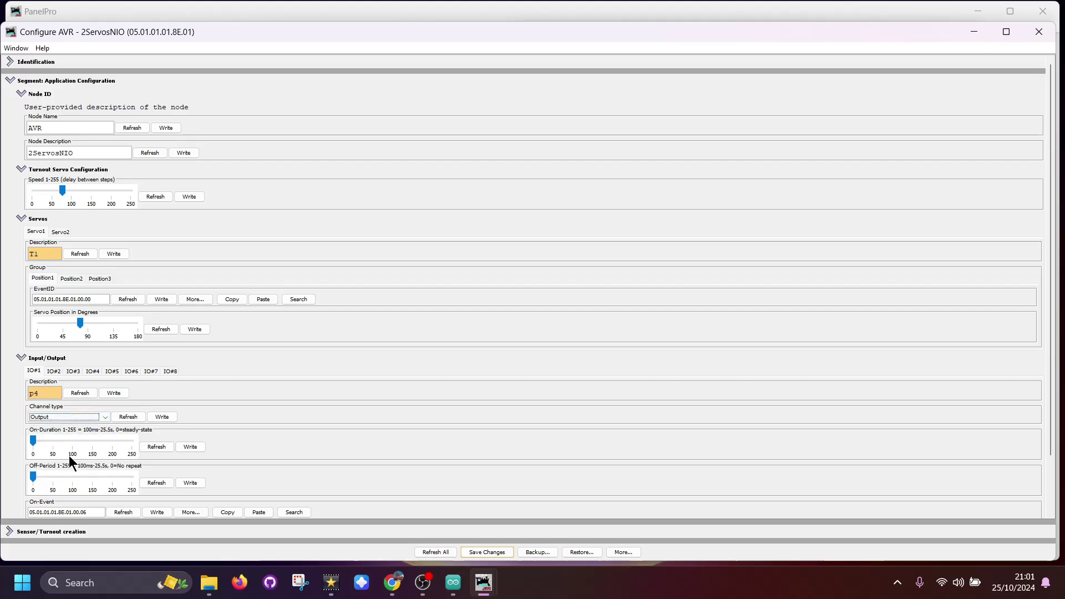
Set IO#1's On-Duration and Off-Period to about 12 each and save the node's changes.
click(33, 441)
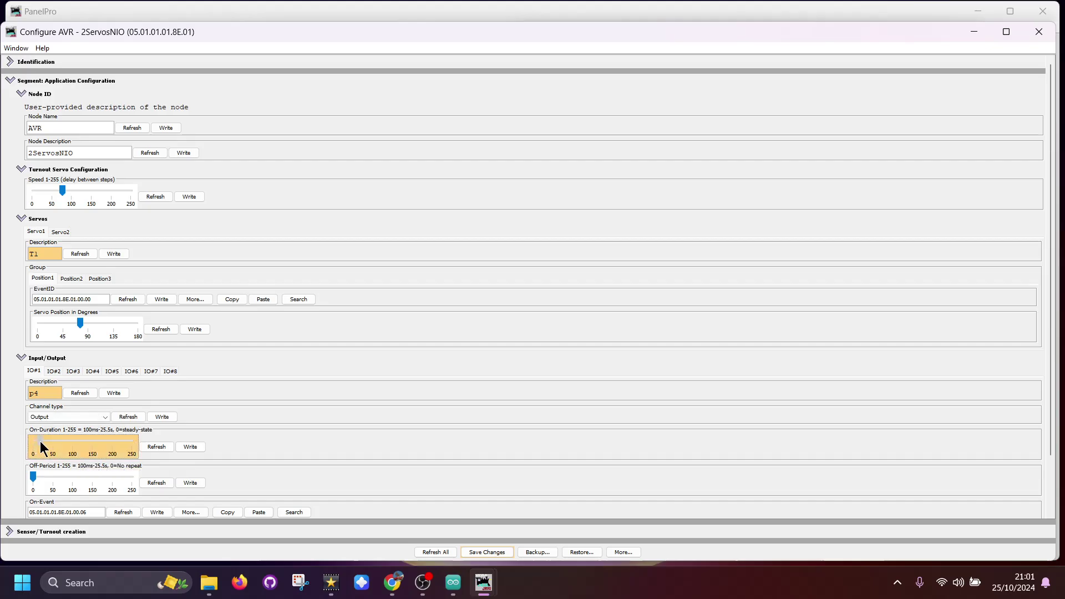
click(34, 479)
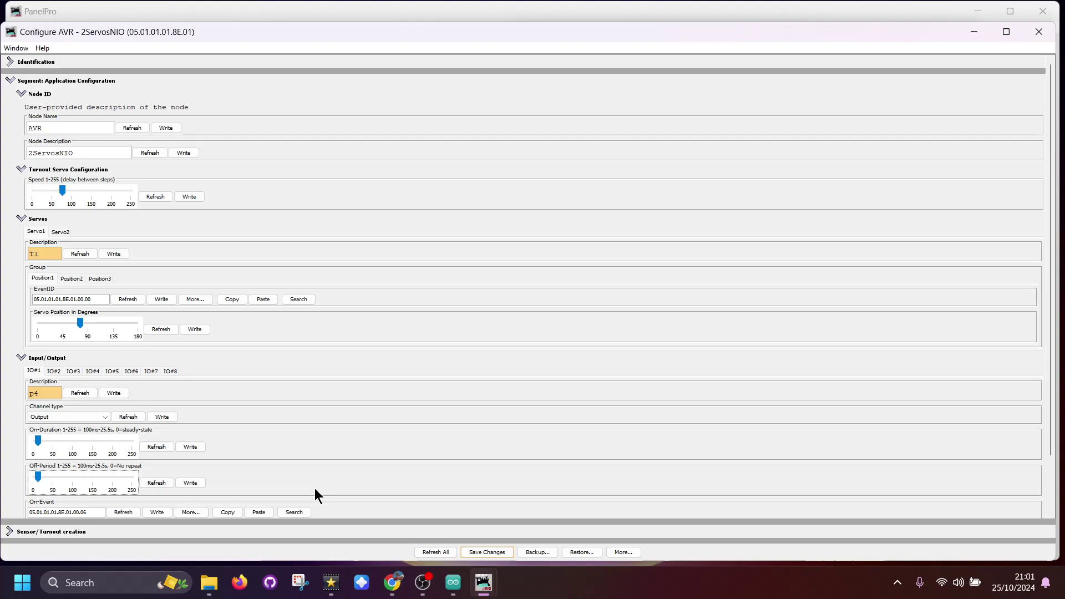
click(487, 553)
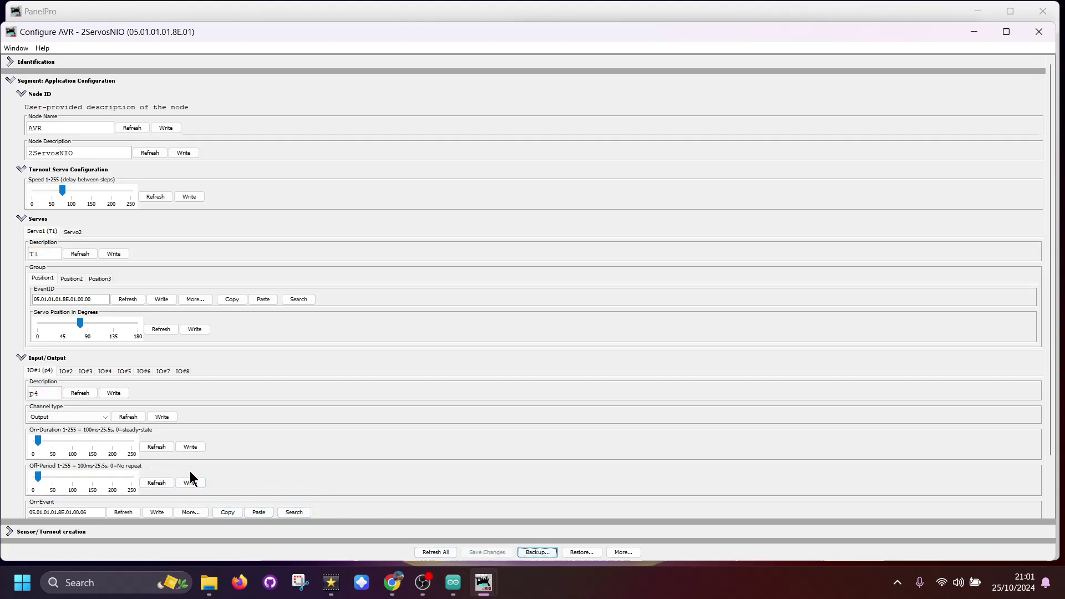
Trigger the On-Event of channel IO#1 to test the output.
scroll(211, 465, down, 3)
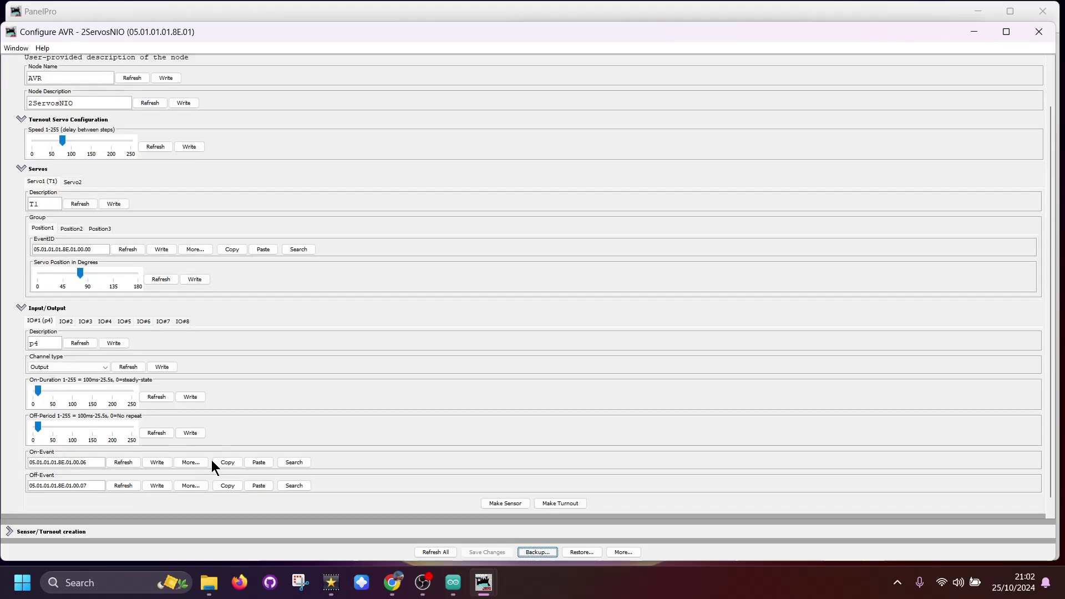
click(189, 462)
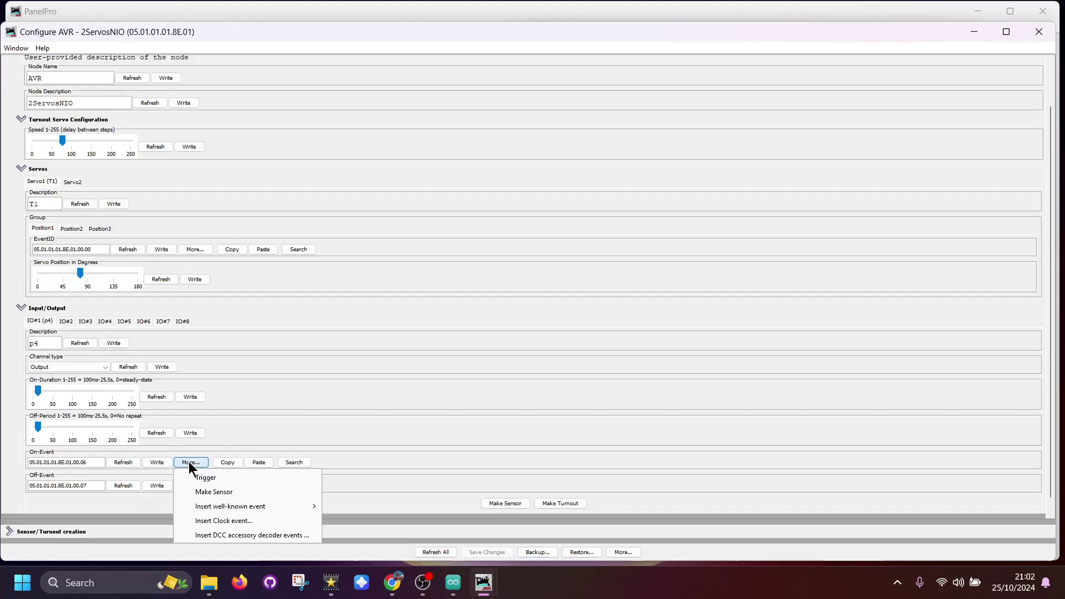
click(213, 477)
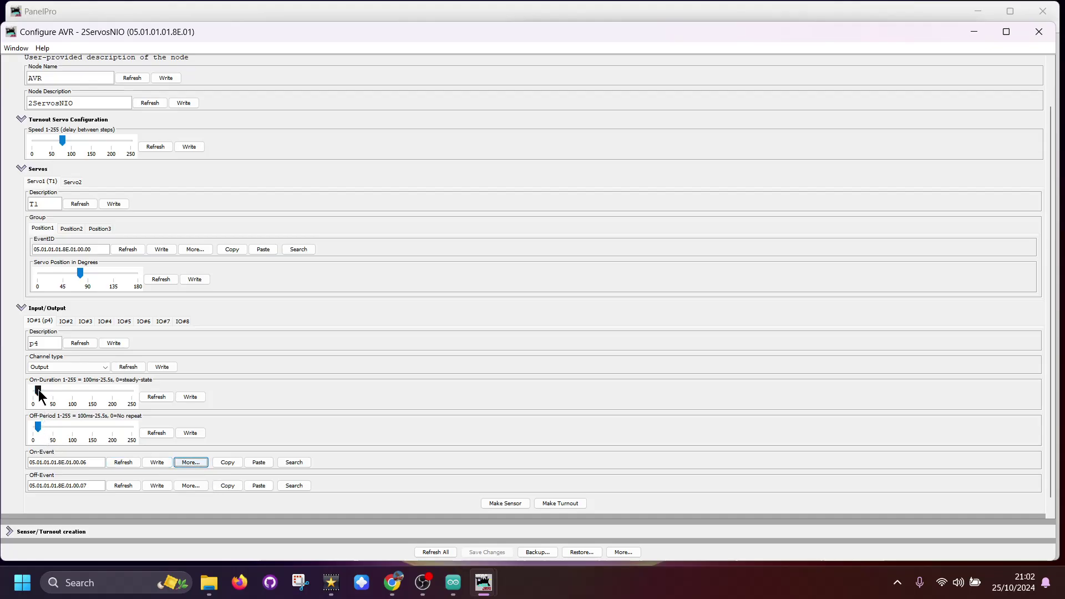
Lengthen IO#1's On-Duration and Off-Period to about 33 each.
drag(38, 391, 46, 390)
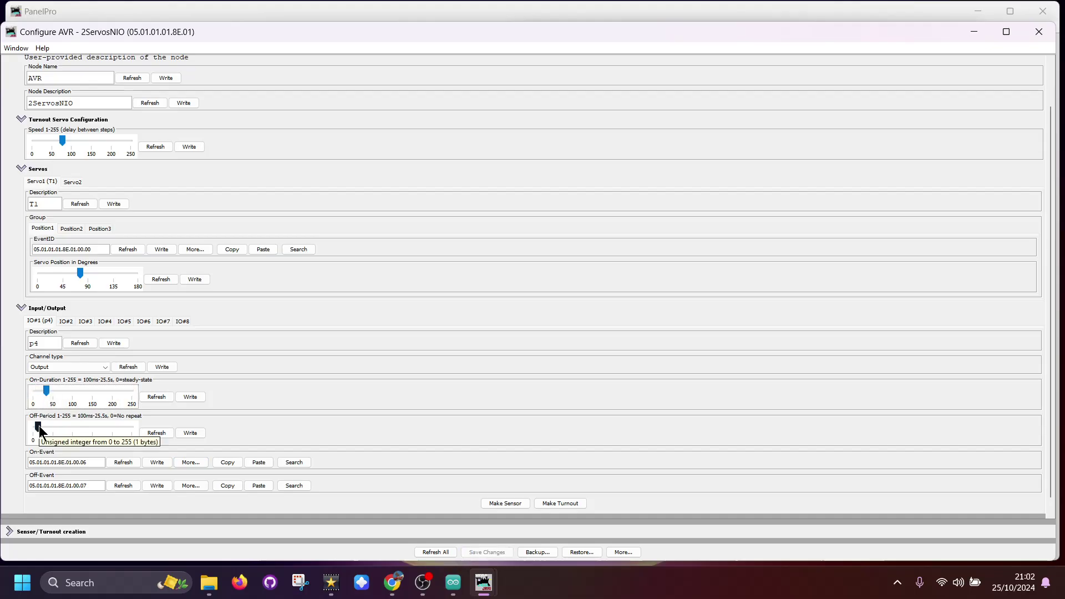
drag(38, 427, 45, 426)
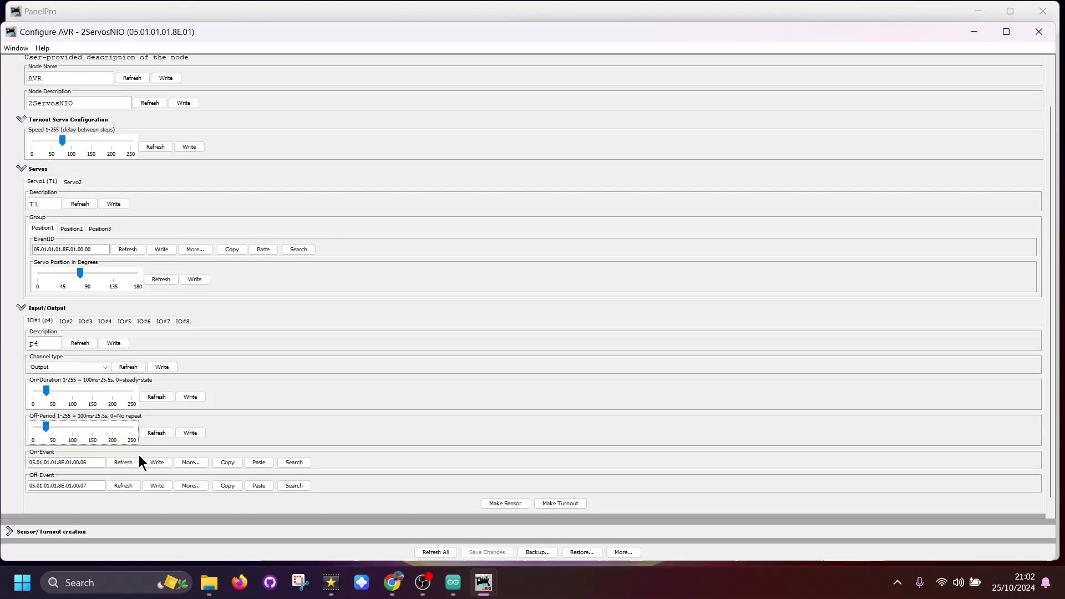
click(143, 367)
click(159, 433)
Describe channel IO#2 as p5 and set its channel type to Input with pull-up.
click(65, 321)
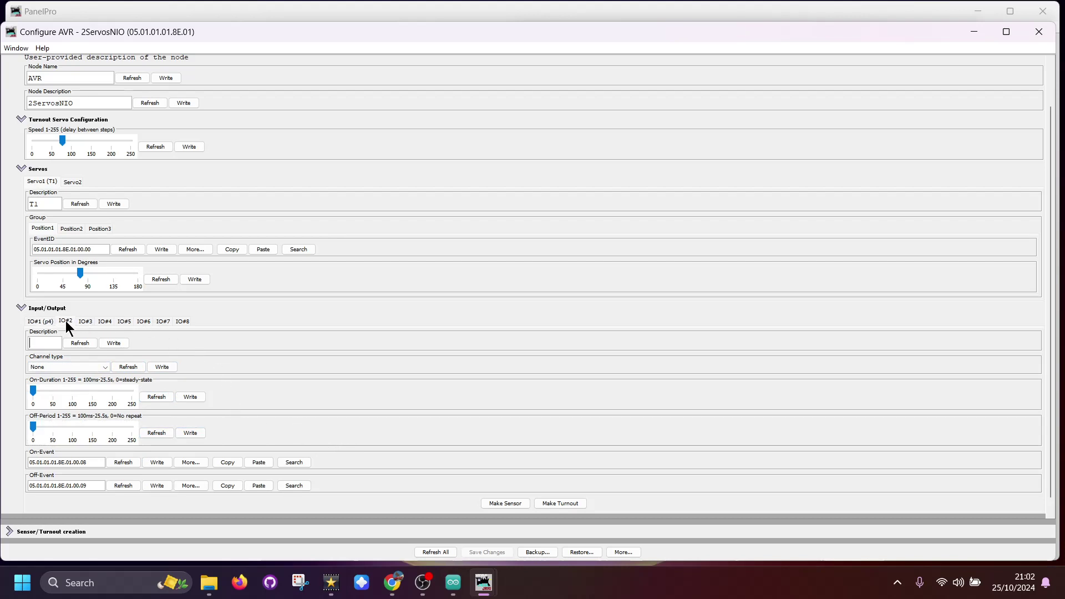
click(42, 345)
text(p5)
click(103, 368)
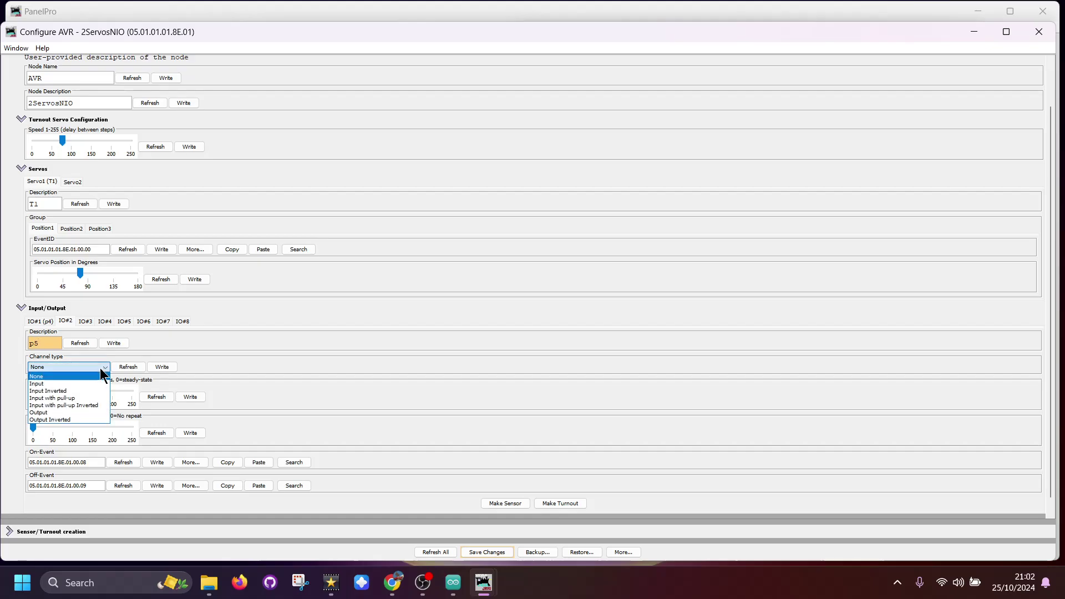
click(85, 397)
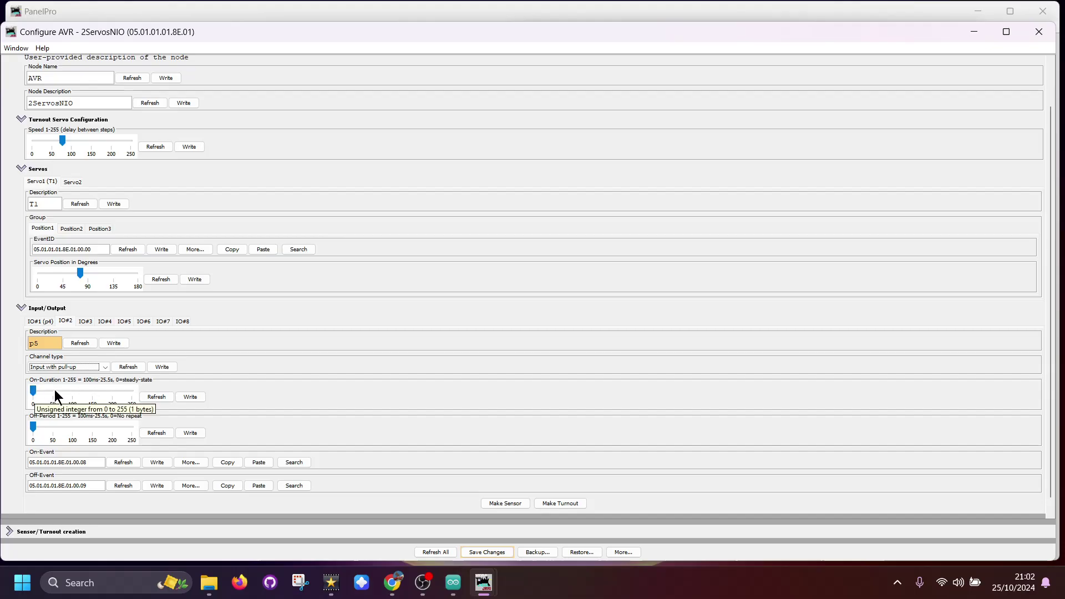
click(83, 366)
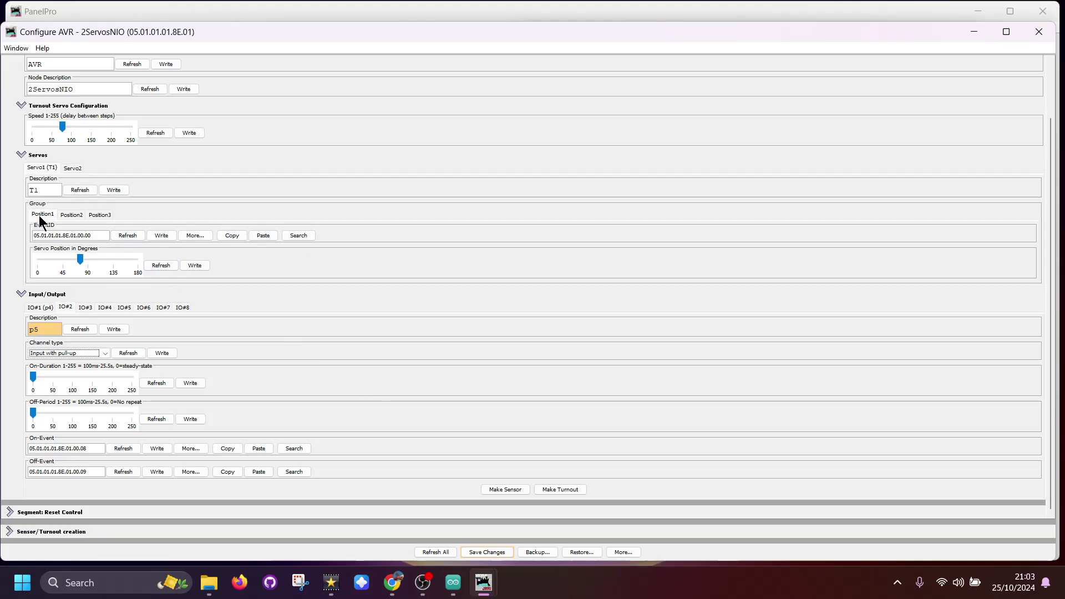
Copy the event ID of Servo1 (T1) Position1 into the On-Event of channel IO#2.
click(232, 235)
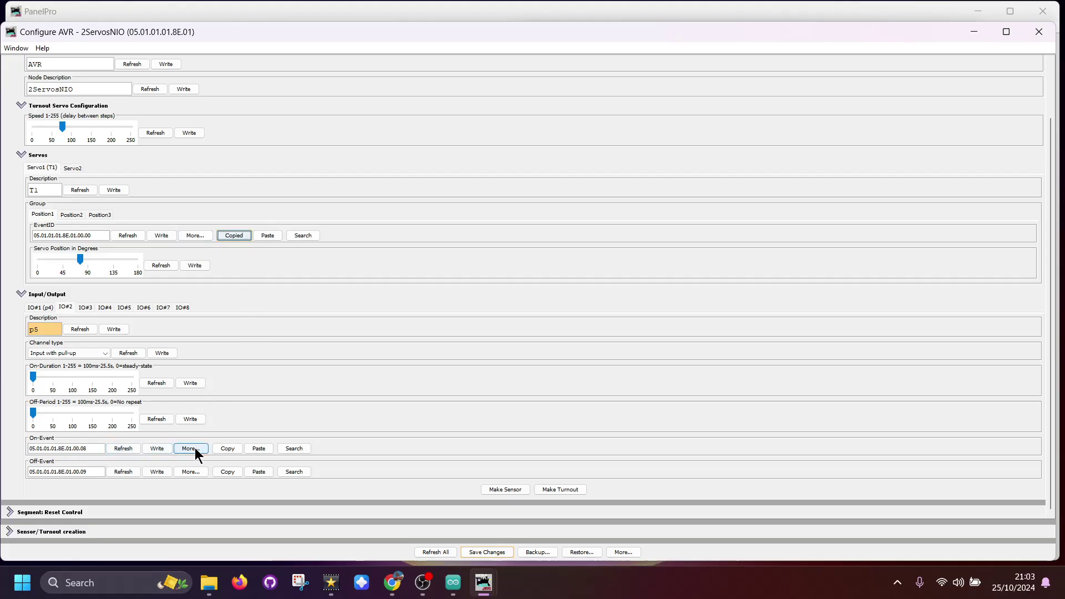
click(255, 448)
scroll(217, 363, down, 3)
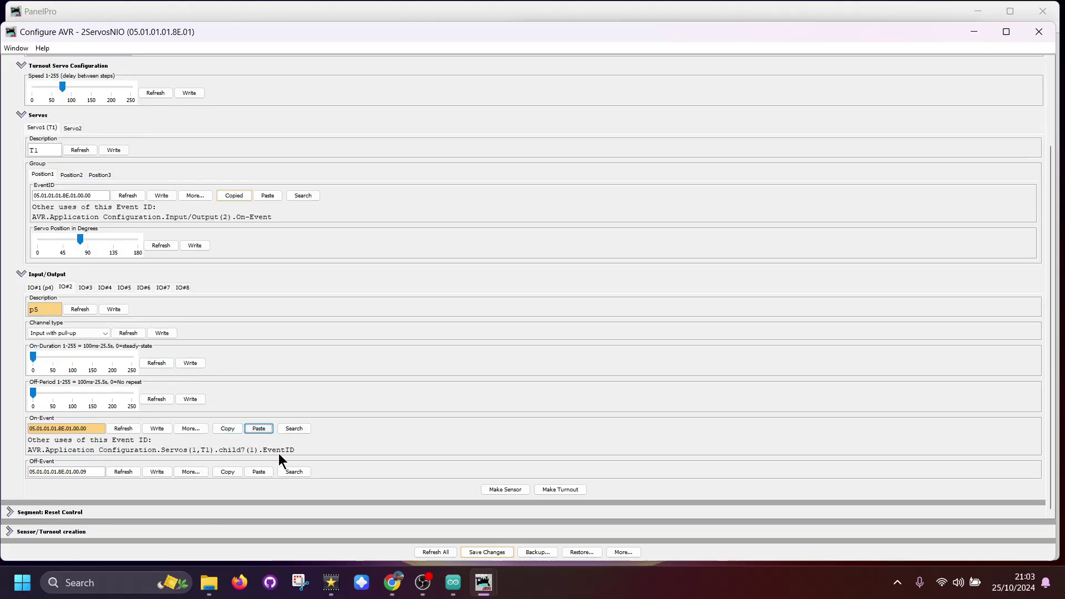
Copy the event ID of Servo1 (T1) Position3 into the Off-Event of channel IO#2.
click(105, 175)
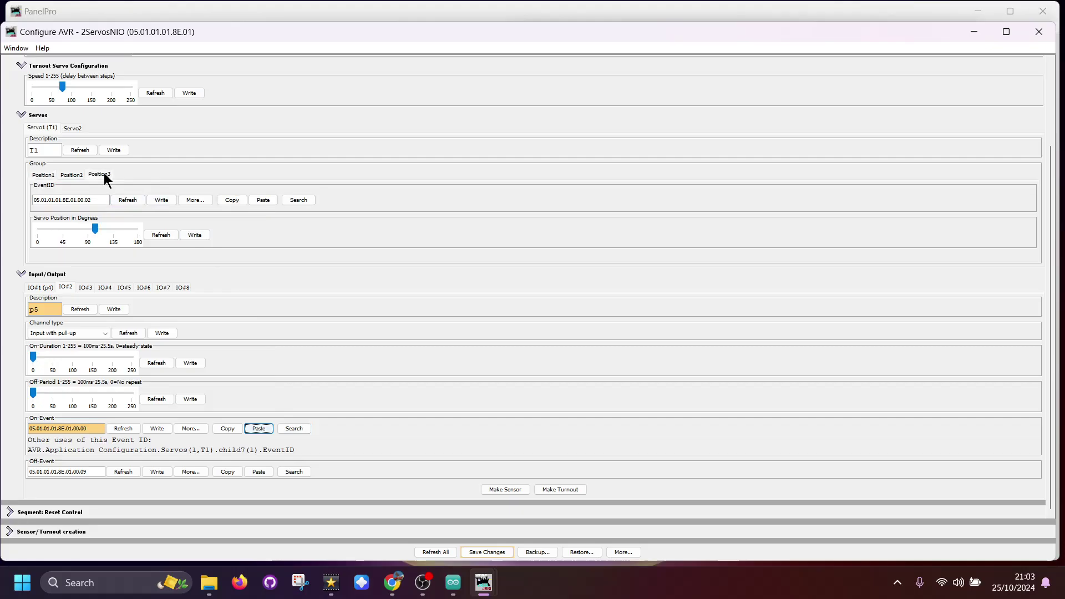
click(232, 201)
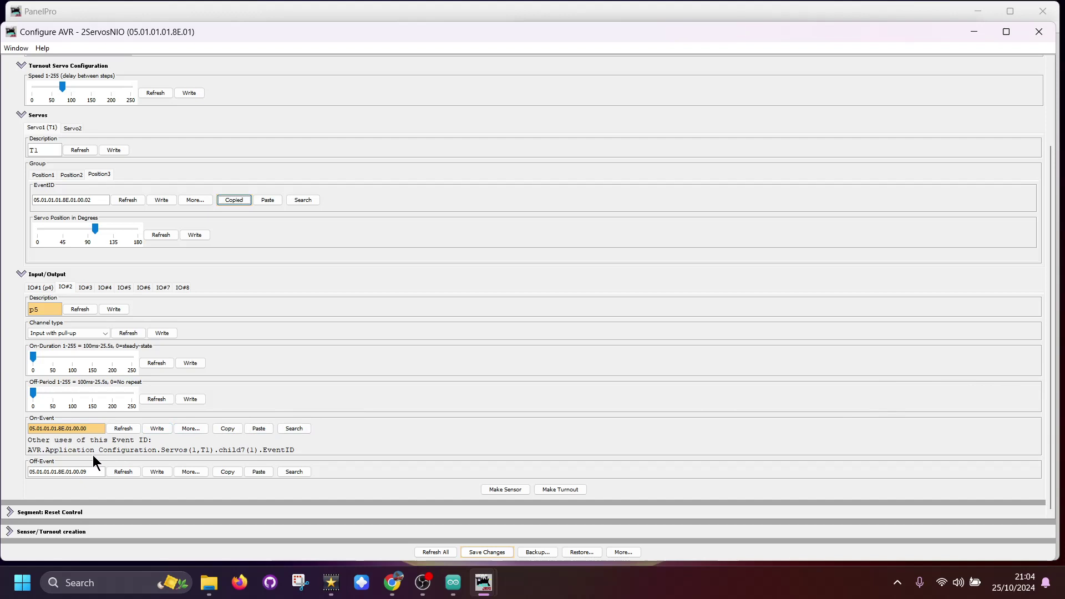
click(95, 472)
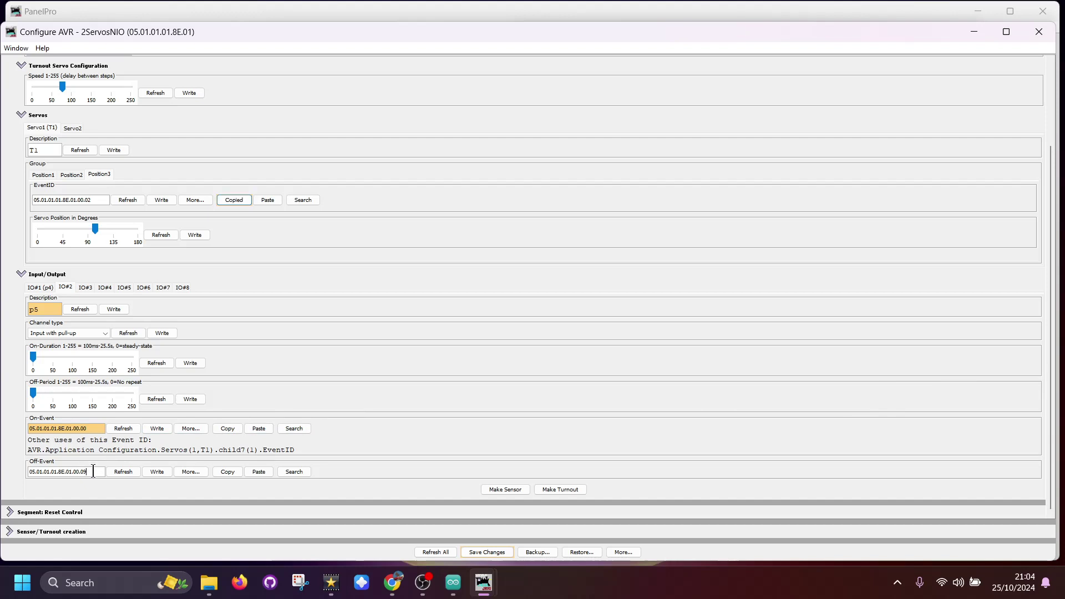
click(259, 472)
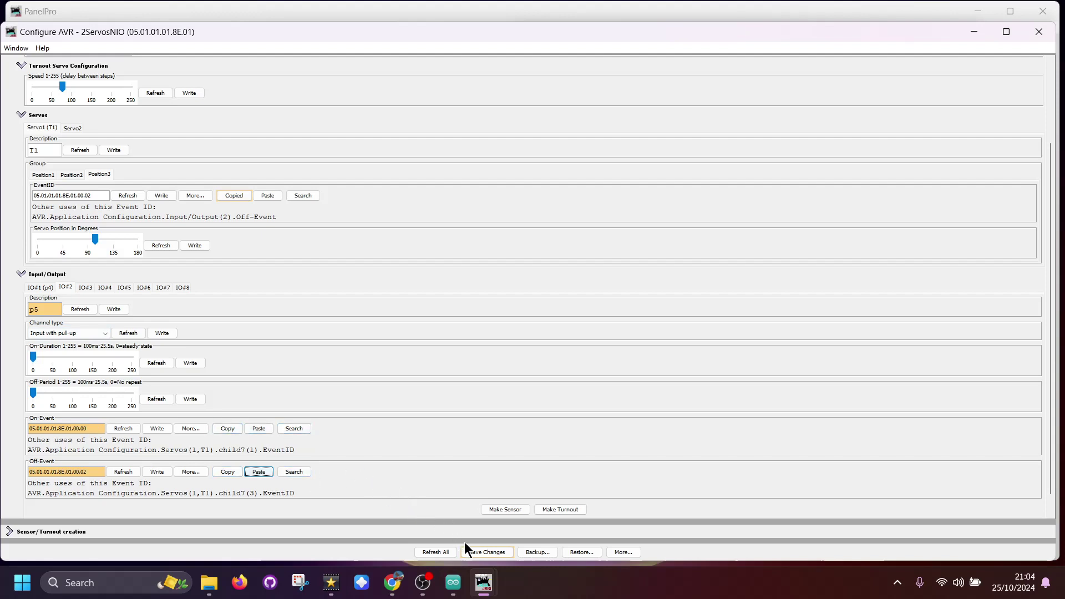
Save the node's configuration changes and send it the Update Complete command.
click(491, 555)
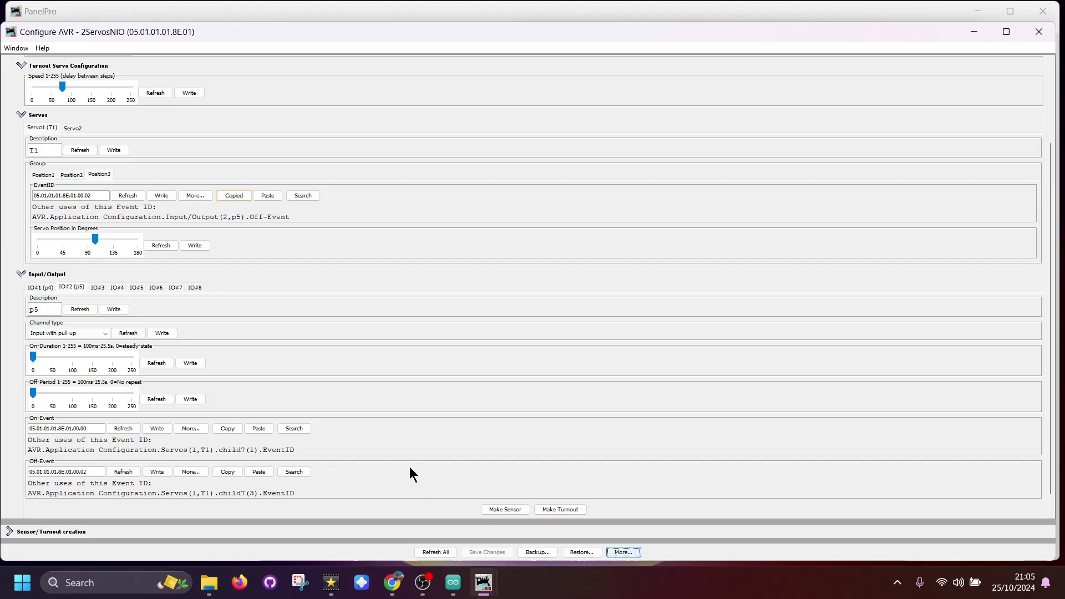
click(623, 552)
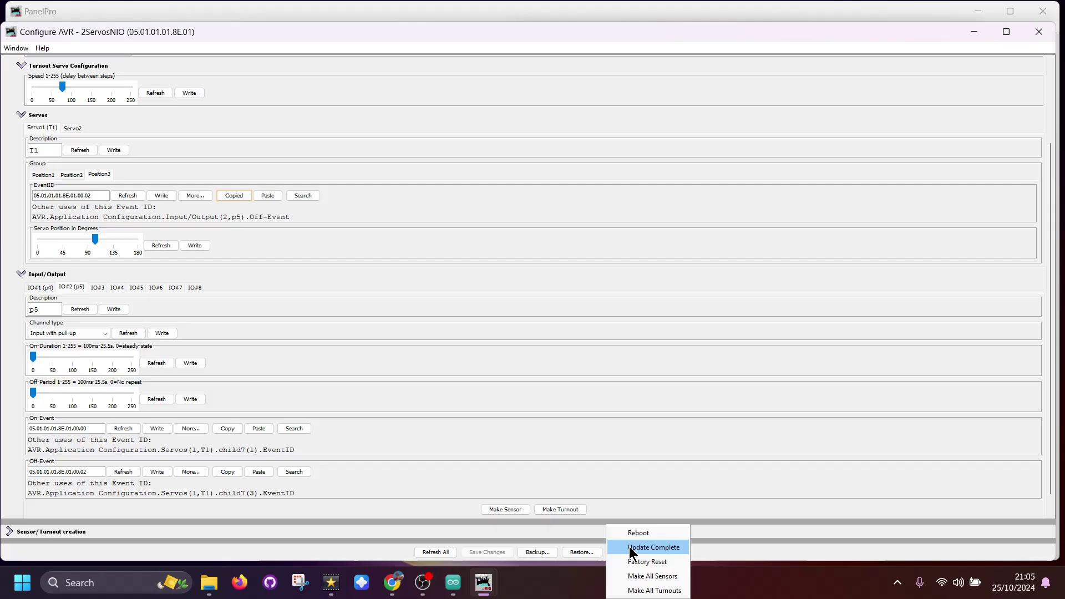
click(630, 548)
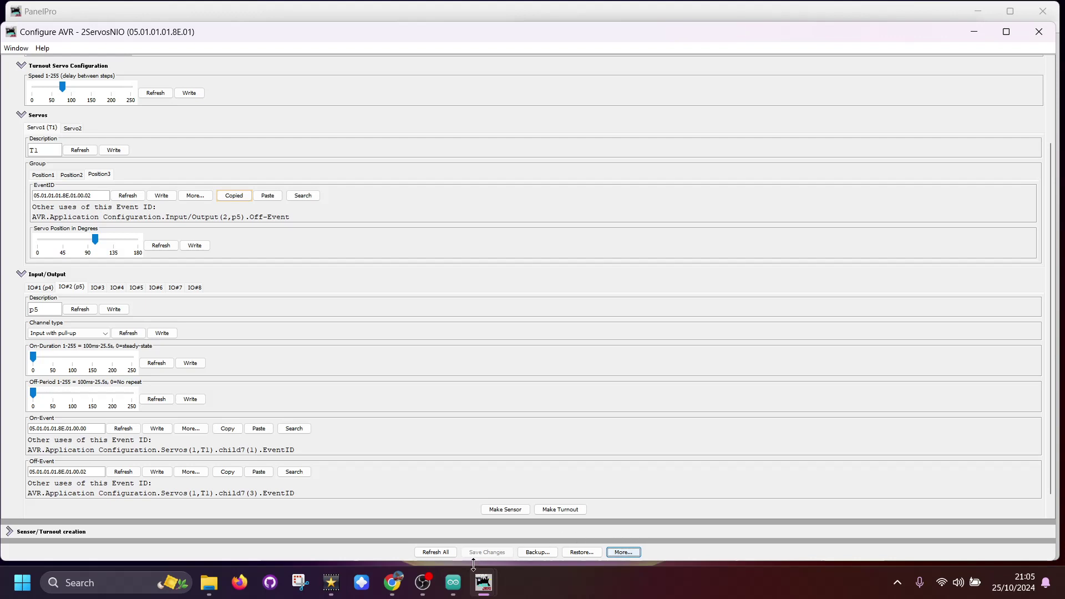
mouse_move(426, 590)
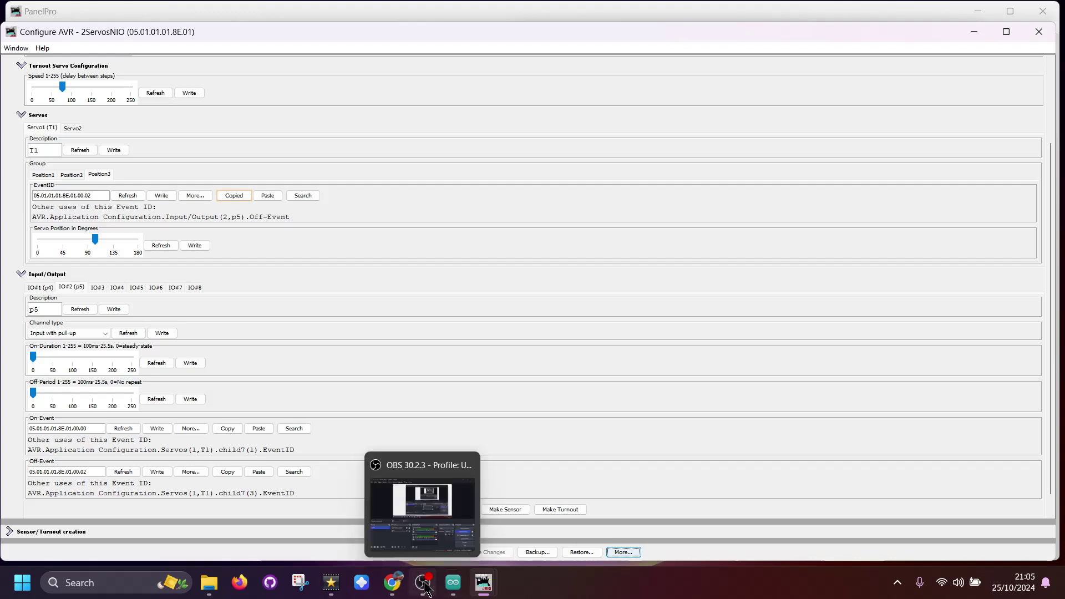